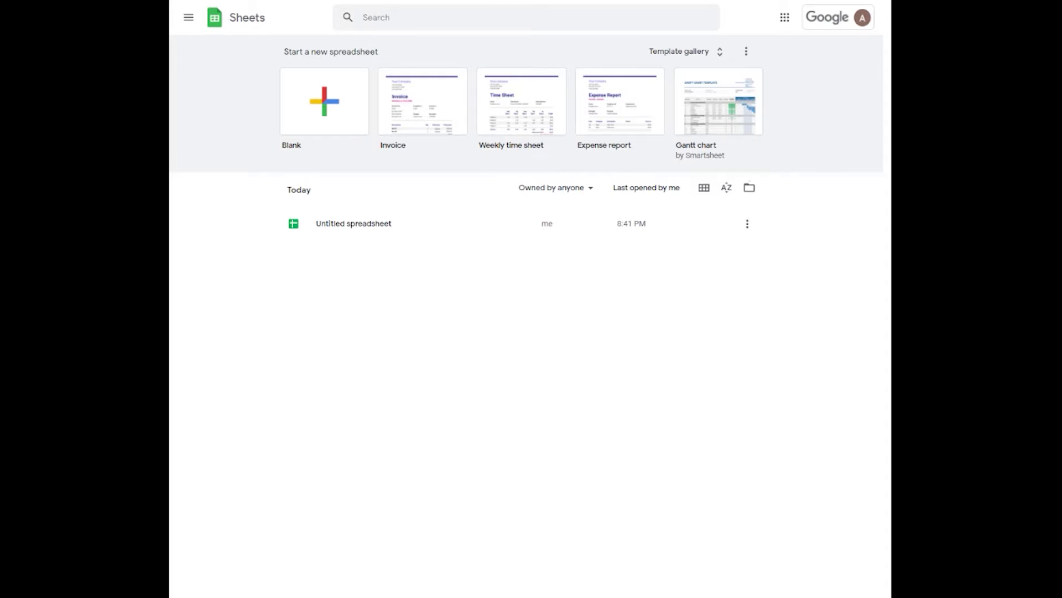
# Start a blank spreadsheet and look up 'adveronix' in the Marketplace to confirm it is installed
pyautogui.click(332, 105)
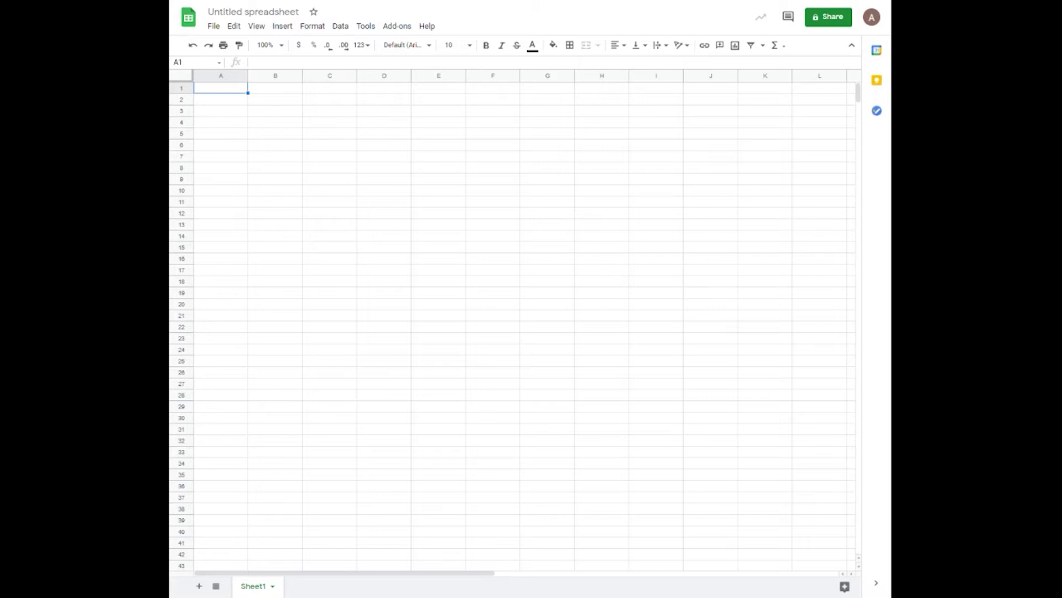
pyautogui.click(397, 26)
pyautogui.moveTo(421, 76)
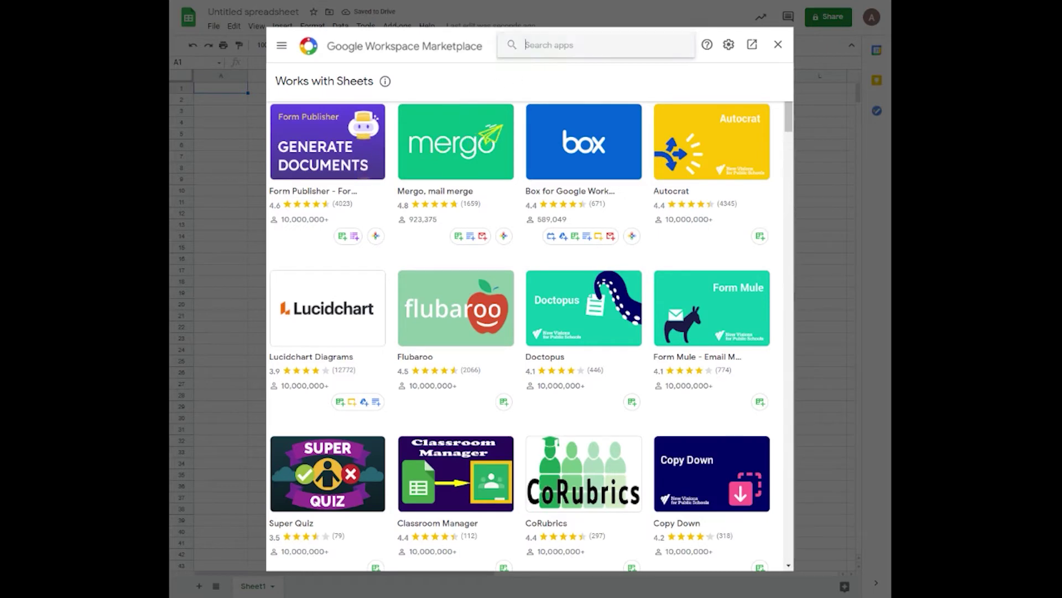
pyautogui.write('adveronix')
pyautogui.press('Return')
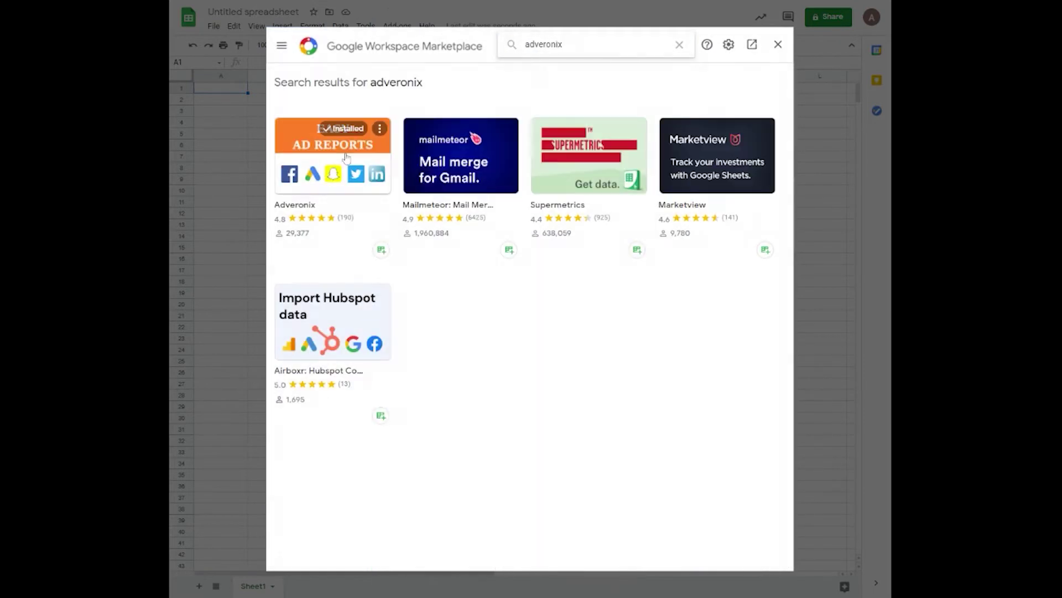
pyautogui.click(346, 157)
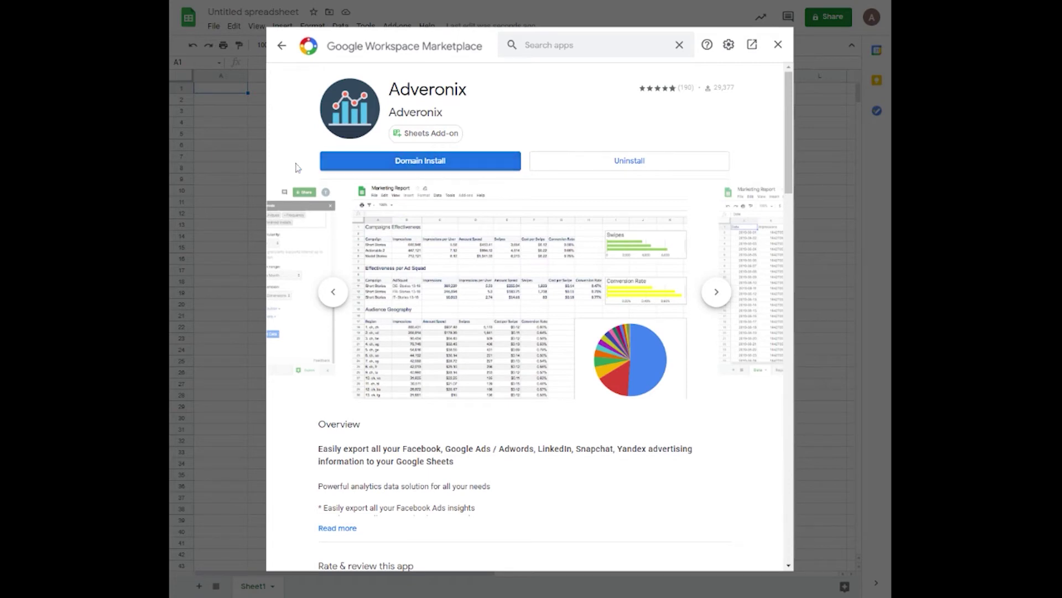
pyautogui.press('Escape')
# Launch the Adveronix sidebar from the Add-ons menu and choose the Google Ads report
pyautogui.click(400, 28)
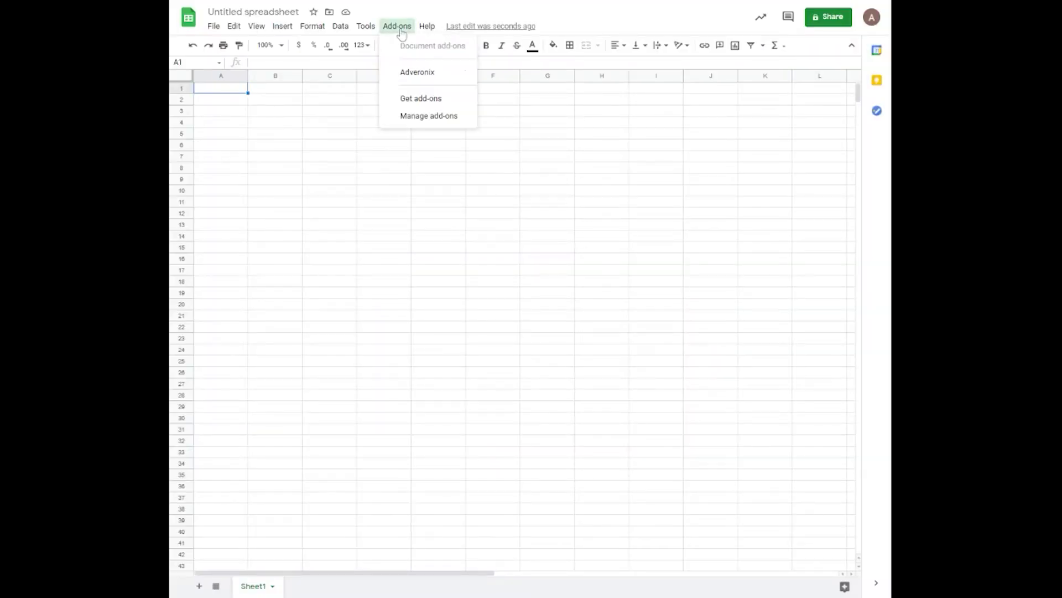
pyautogui.moveTo(430, 78)
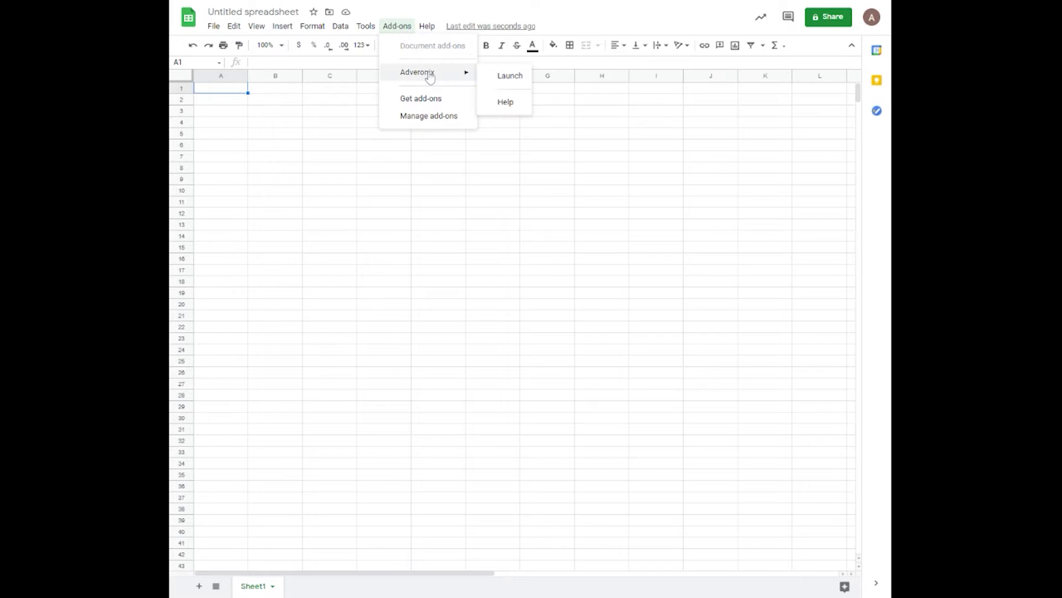
pyautogui.click(510, 75)
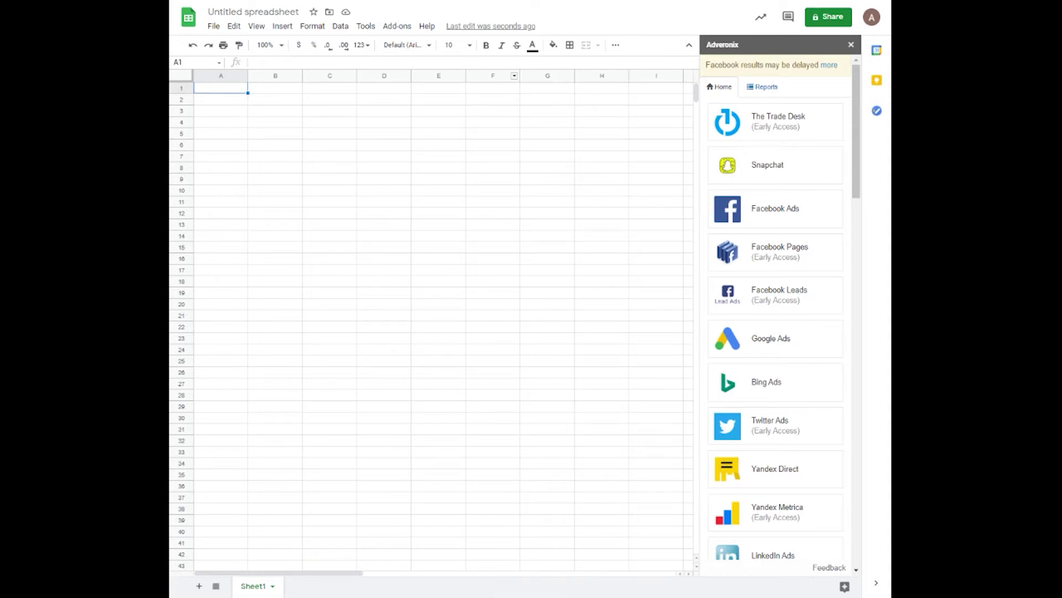
pyautogui.click(773, 343)
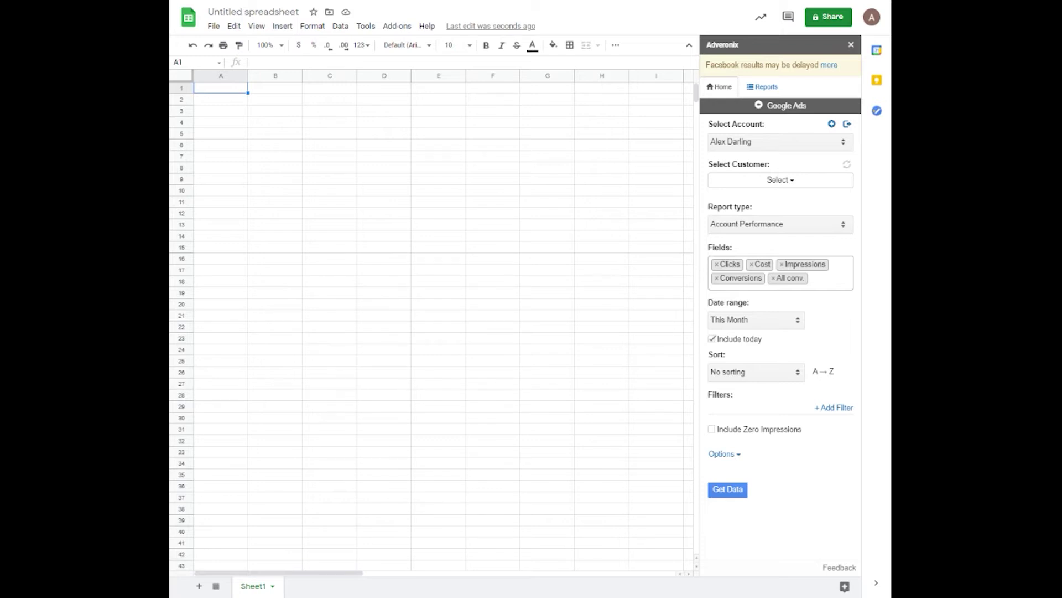
# Select the first customer ID in the Select Customer list
pyautogui.click(780, 180)
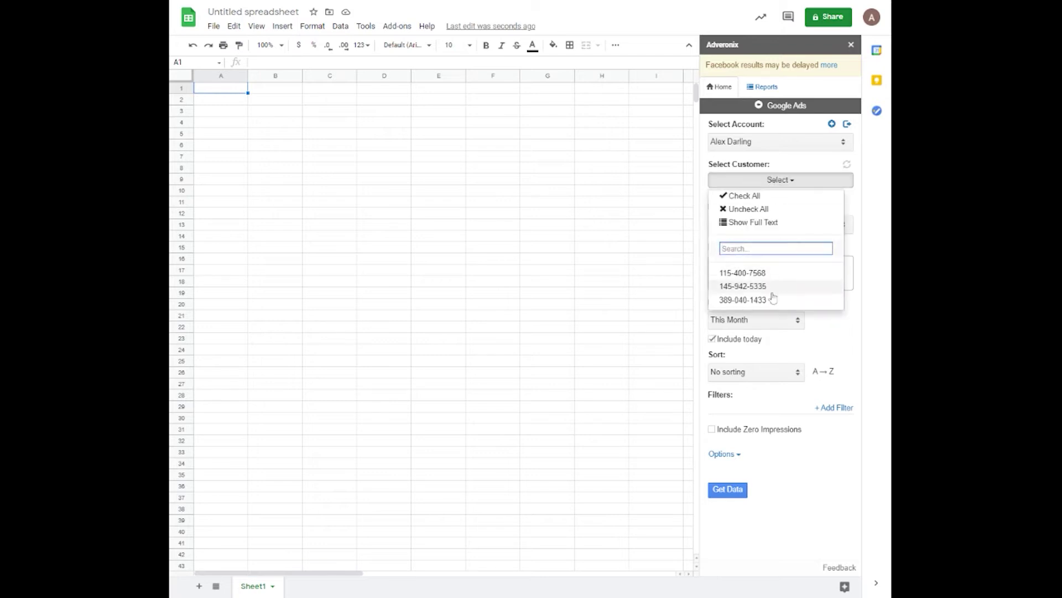
pyautogui.click(761, 274)
pyautogui.click(799, 176)
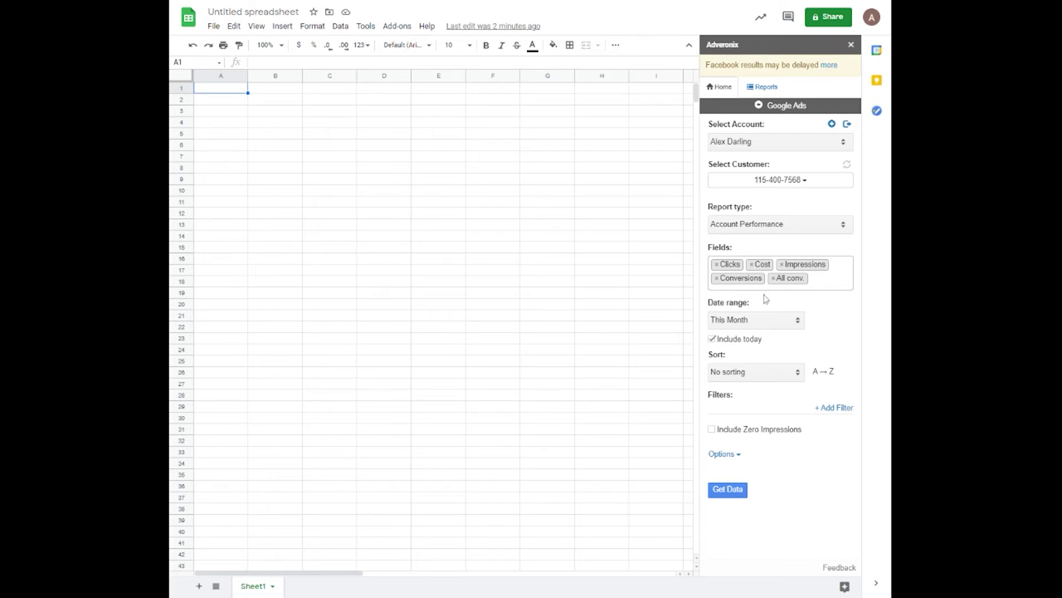
# Set the date range to This Year and add Day, Cost, All conv. value and All conv. fields
pyautogui.click(776, 347)
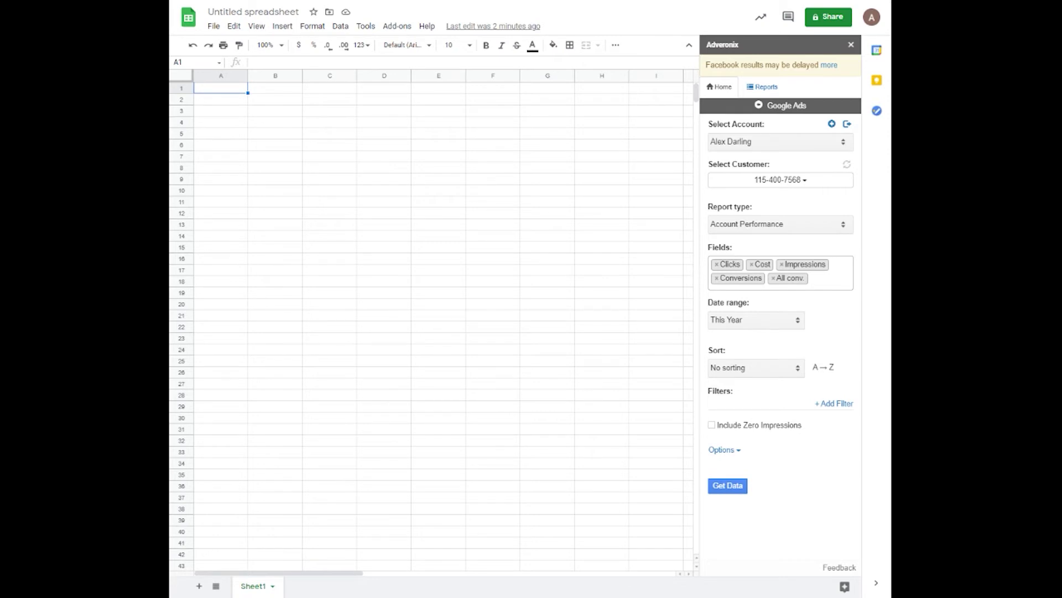
pyautogui.click(718, 266)
pyautogui.write('day')
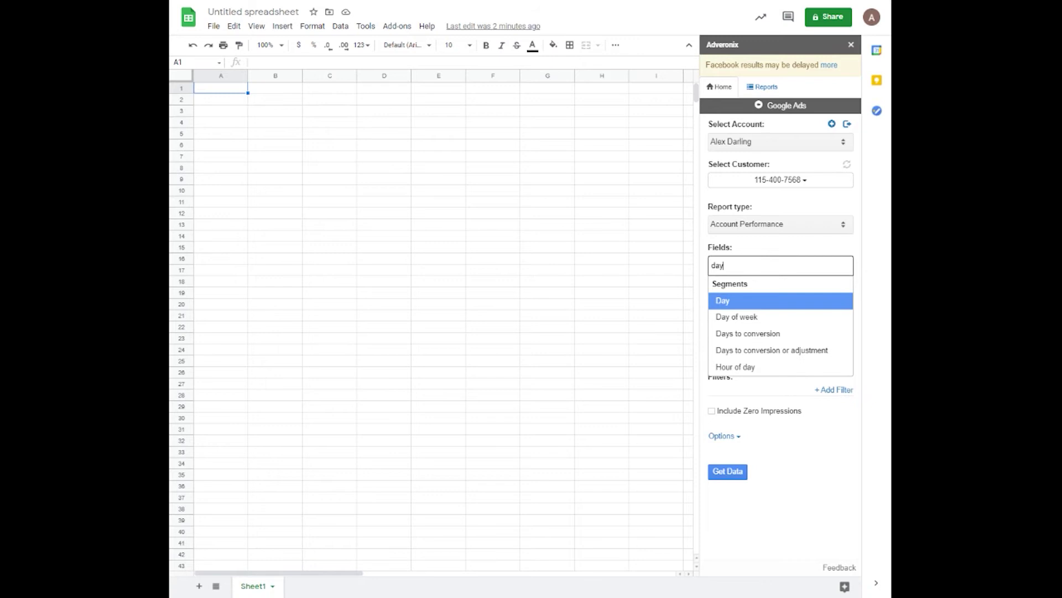
pyautogui.press('Return')
pyautogui.write('cost')
pyautogui.press('Down')
pyautogui.press('Down')
pyautogui.press('Return')
pyautogui.write('all conv')
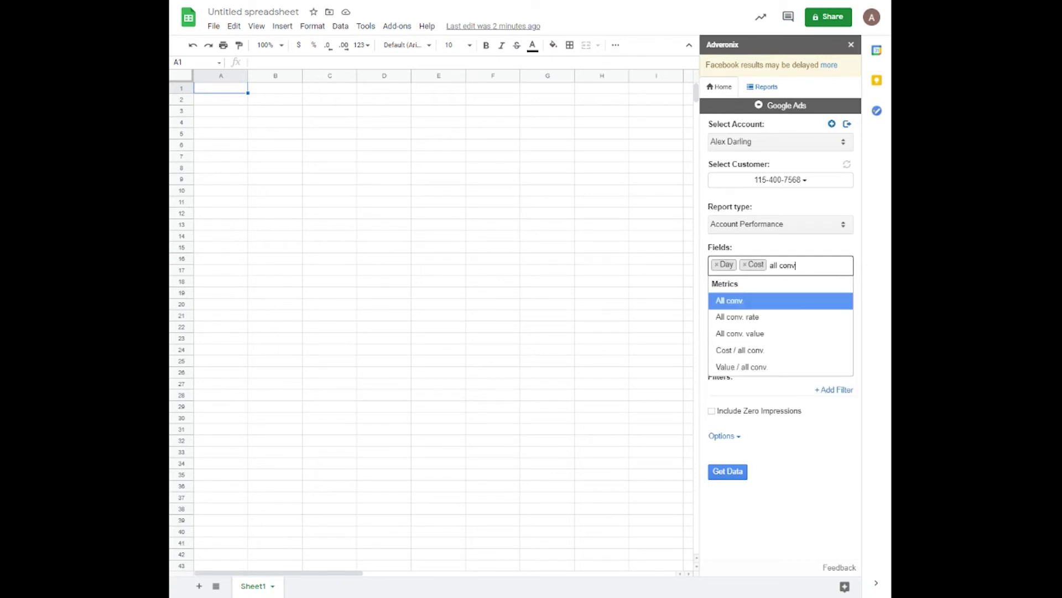
pyautogui.click(758, 334)
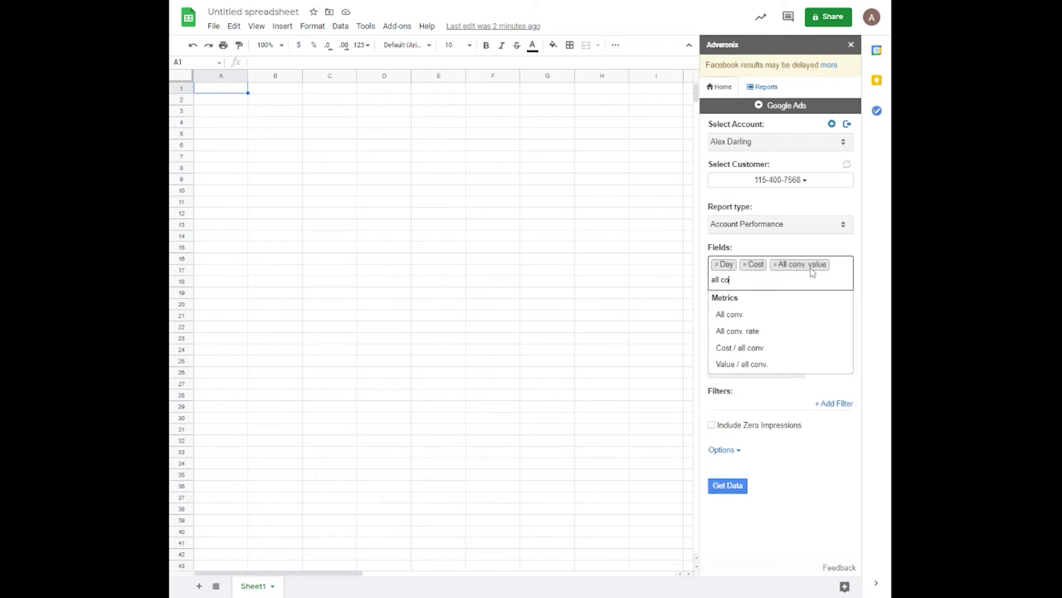
pyautogui.click(753, 317)
# Add Cost / all conv., All conv. rate, Value / all conv., Search Impr. share, Impressions and Clicks fields
pyautogui.write('cost')
pyautogui.click(769, 315)
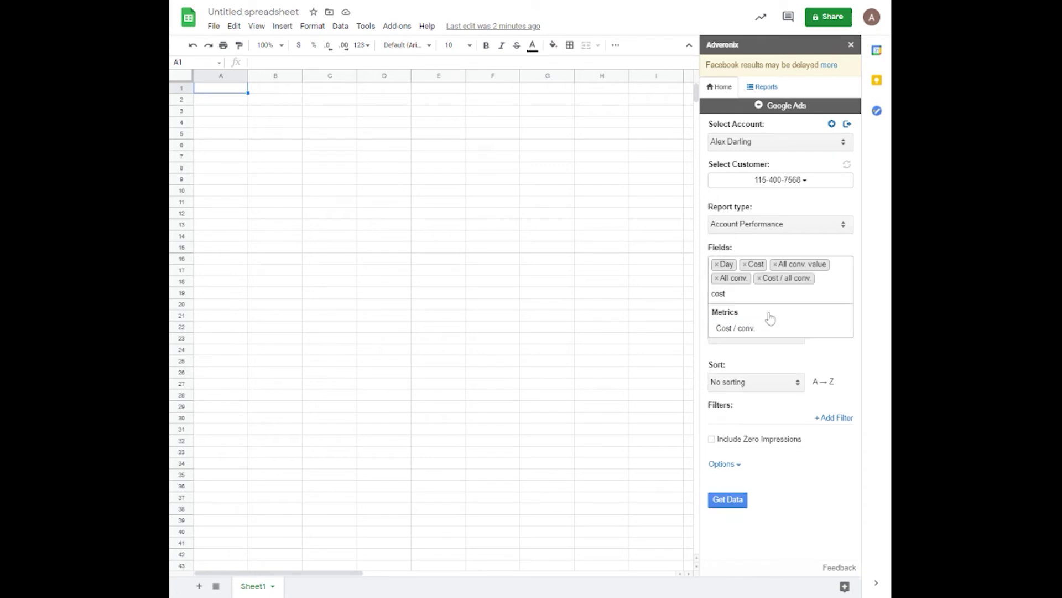
pyautogui.write('all conv')
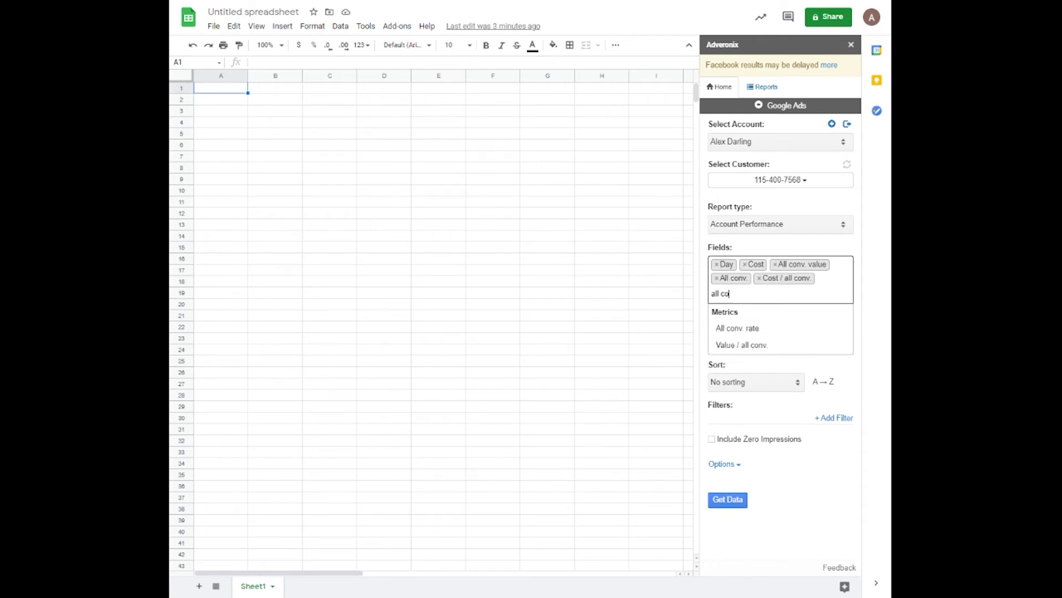
pyautogui.click(795, 329)
pyautogui.write('value')
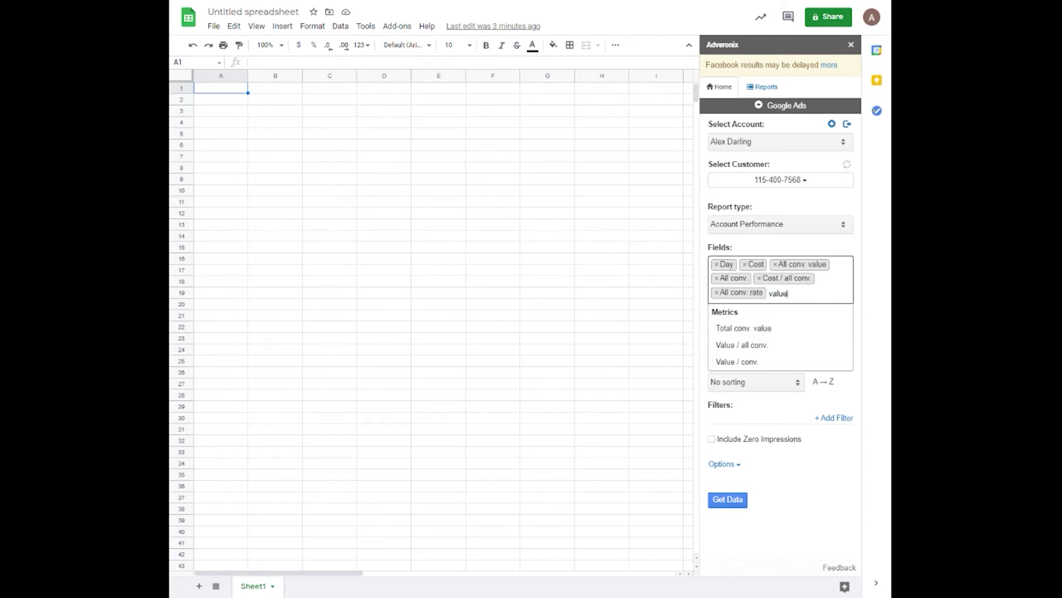
pyautogui.click(766, 345)
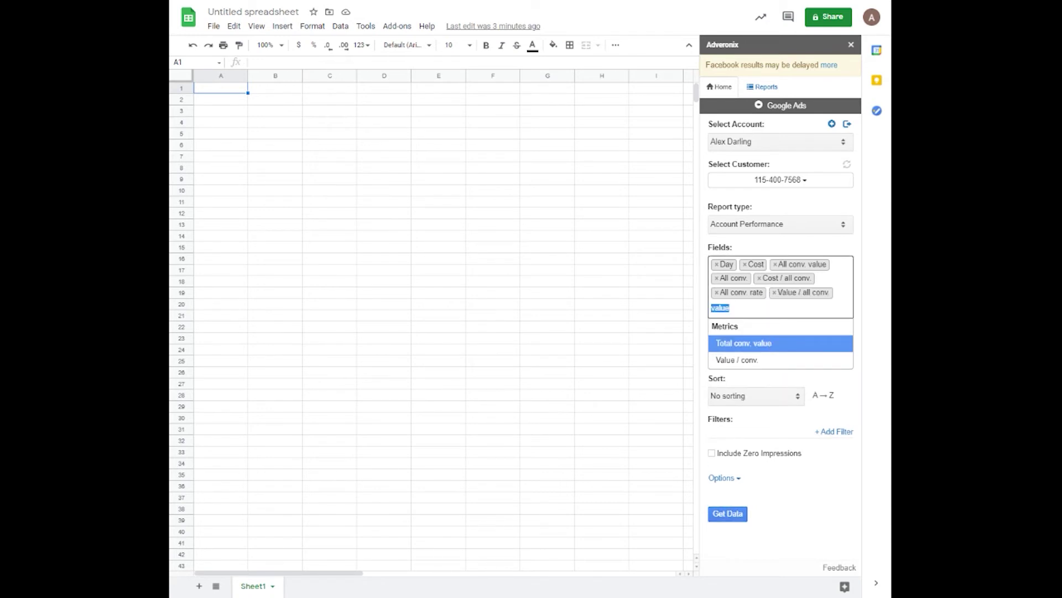
pyautogui.write('search')
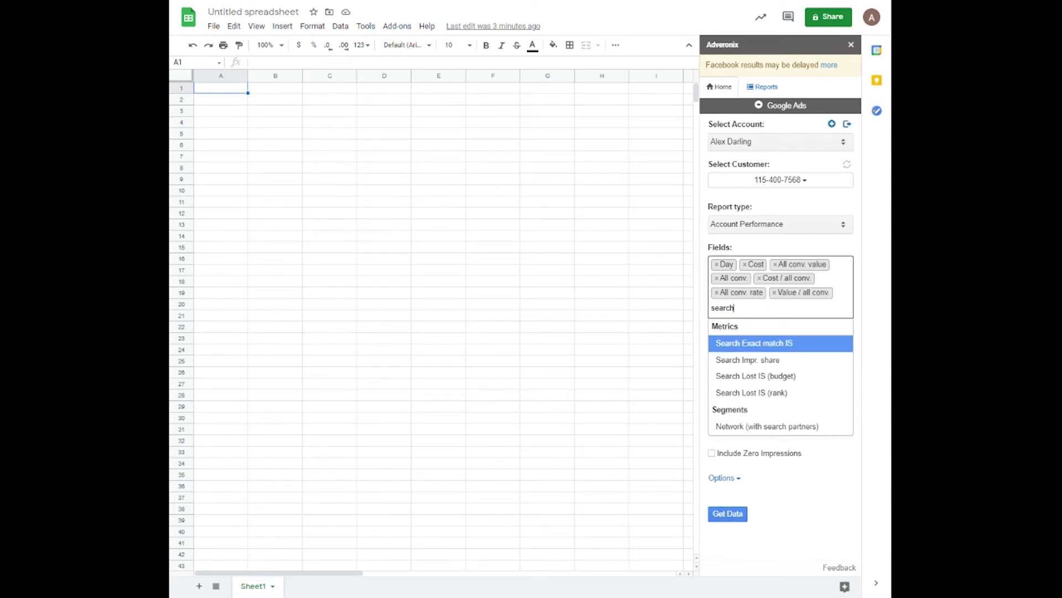
pyautogui.click(745, 360)
pyautogui.write('impres')
pyautogui.click(736, 359)
pyautogui.write('clicks')
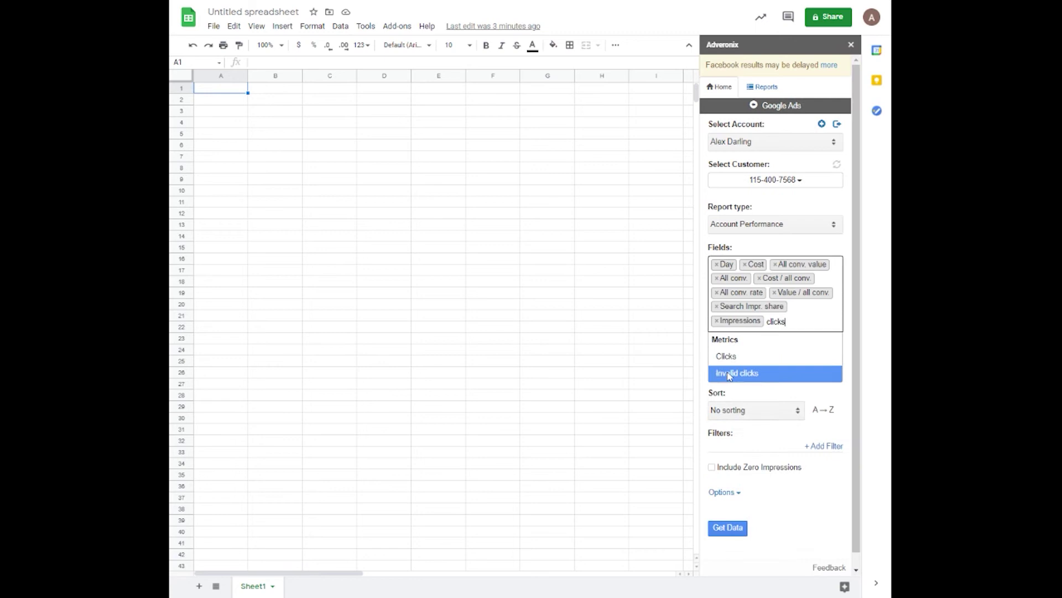
pyautogui.click(741, 357)
# Add Avg. CPM, Avg. CPC and CTR fields and sort the report by Day
pyautogui.write('average')
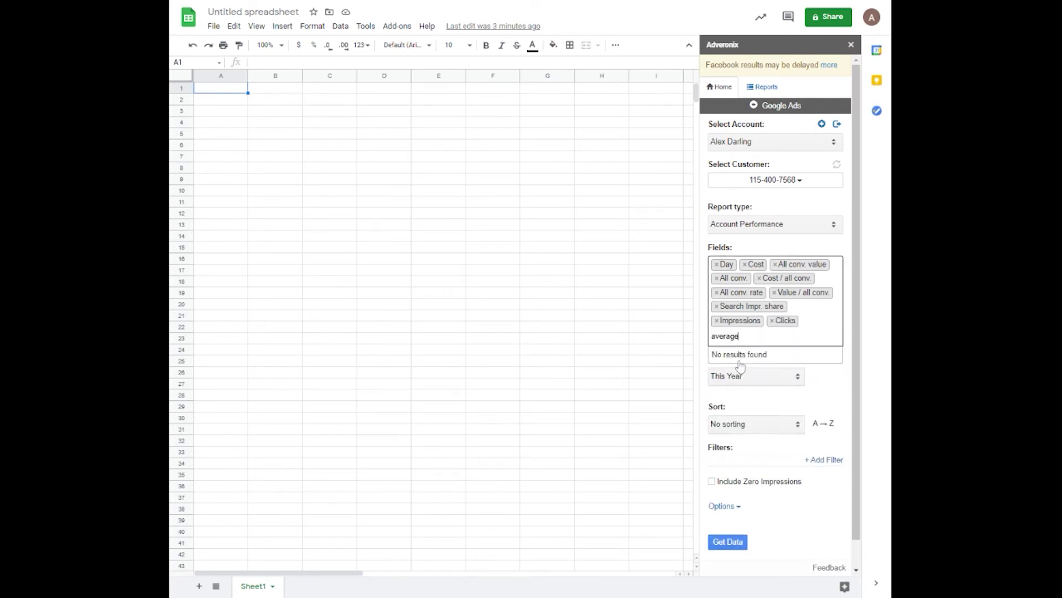
pyautogui.press('BackSpace')
pyautogui.press('BackSpace')
pyautogui.press('BackSpace')
pyautogui.press('BackSpace')
pyautogui.press('BackSpace')
pyautogui.write('g')
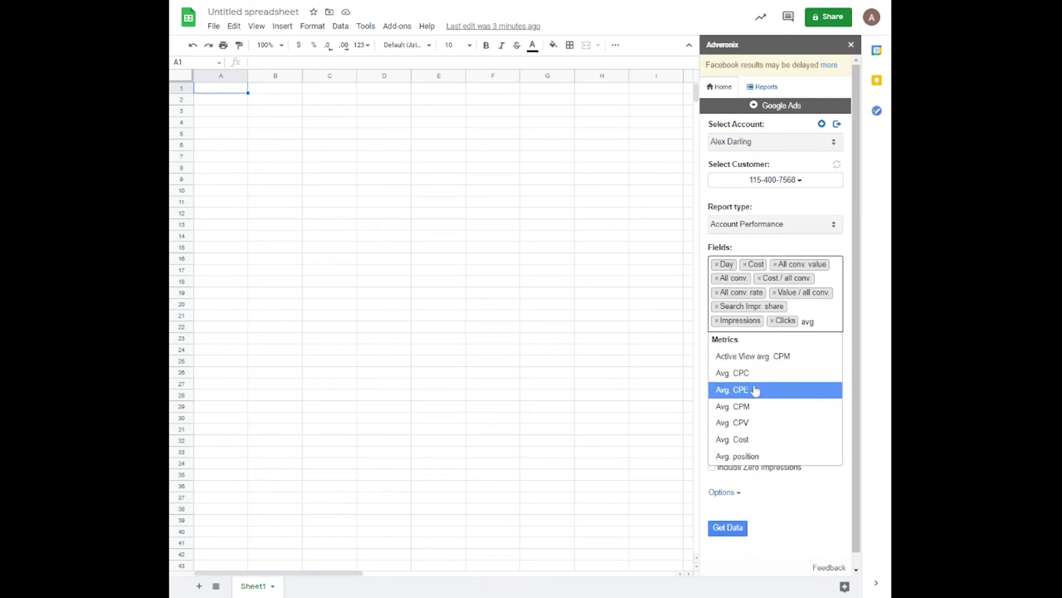
pyautogui.click(754, 407)
pyautogui.click(752, 390)
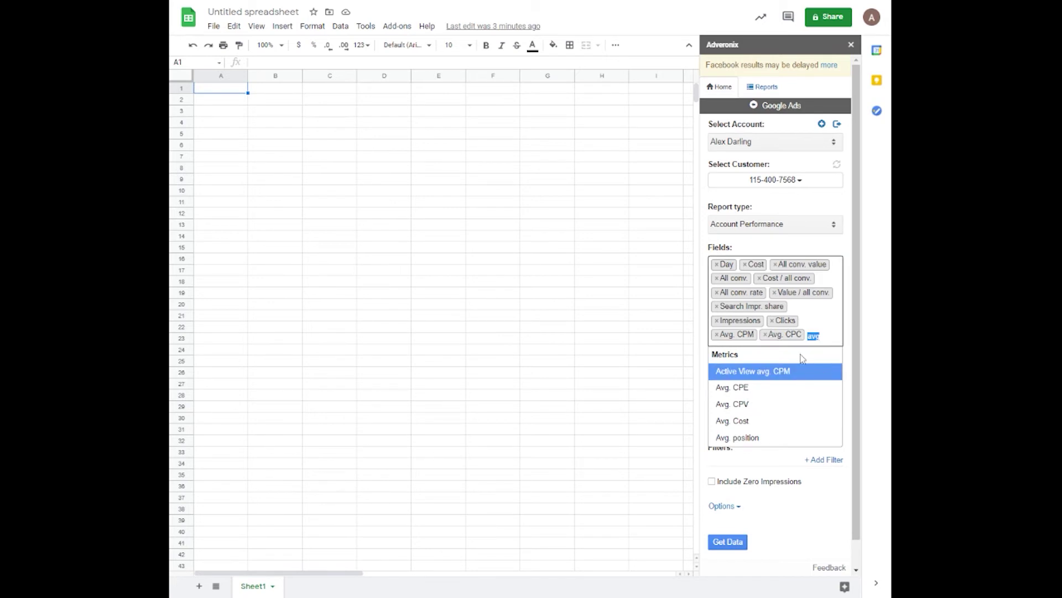
pyautogui.write('ctr')
pyautogui.click(753, 388)
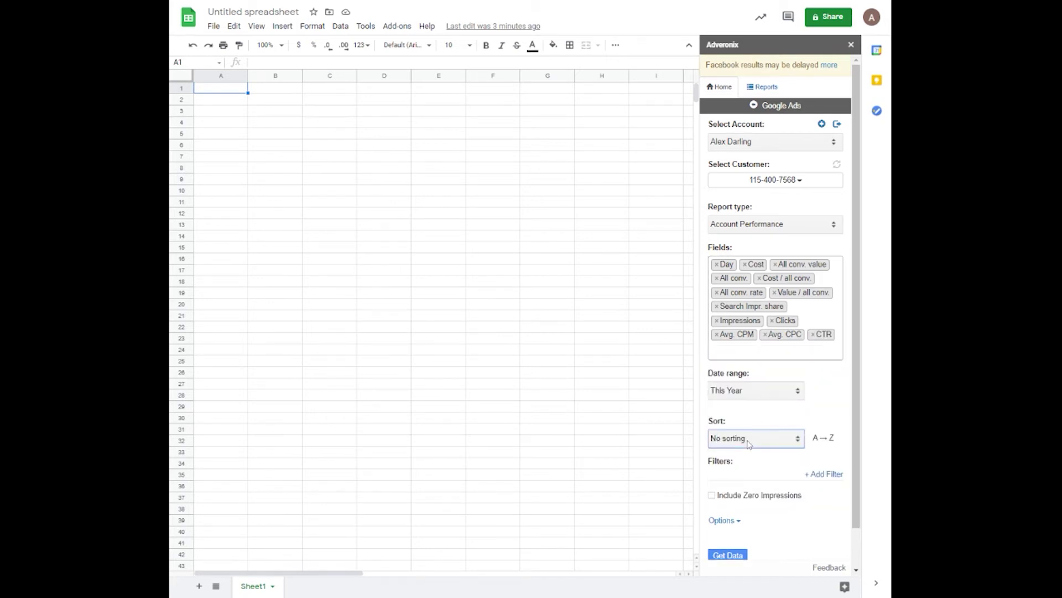
pyautogui.click(746, 452)
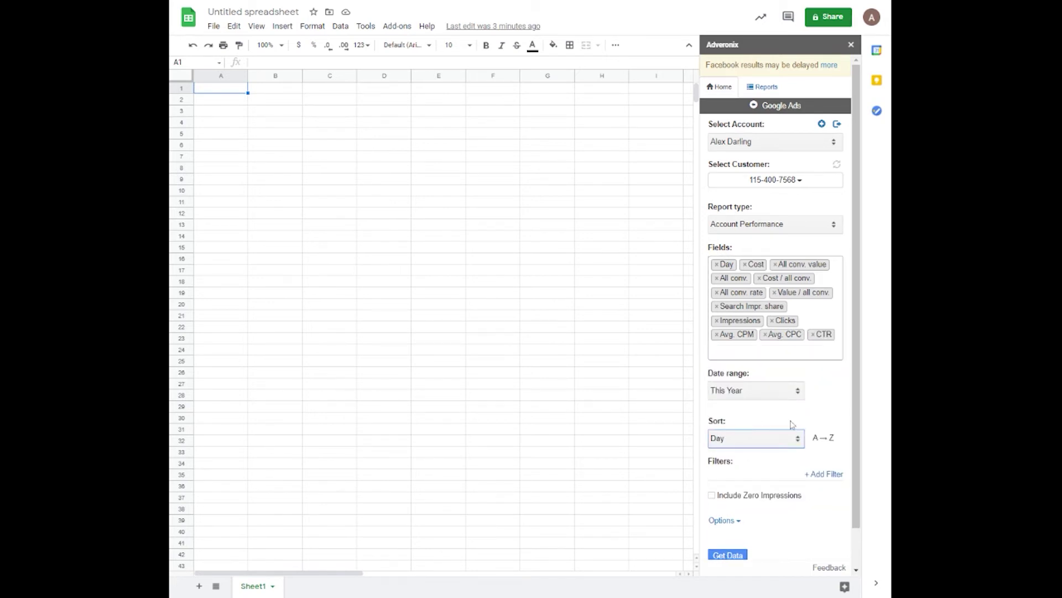
# Reverse the sort to Z→A so the newest days come first
pyautogui.click(824, 442)
pyautogui.scroll(-1, 752, 482)
pyautogui.click(729, 478)
pyautogui.scroll(-2, 766, 445)
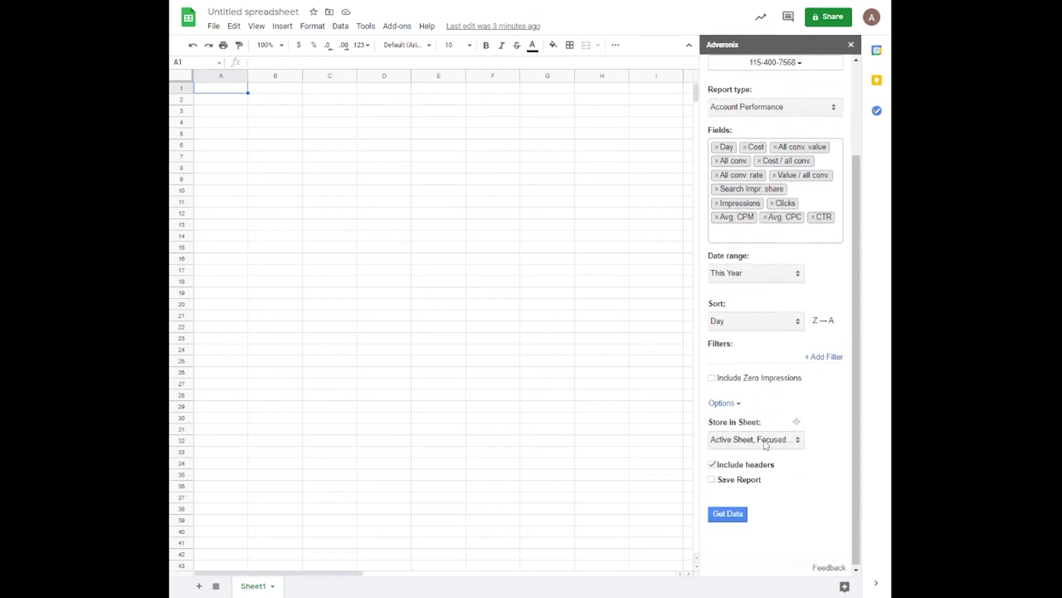
# Save the report as 'Hourly KPI Report', stored in Sheet1 starting at cell A1
pyautogui.click(719, 480)
pyautogui.write('D')
pyautogui.press('BackSpace')
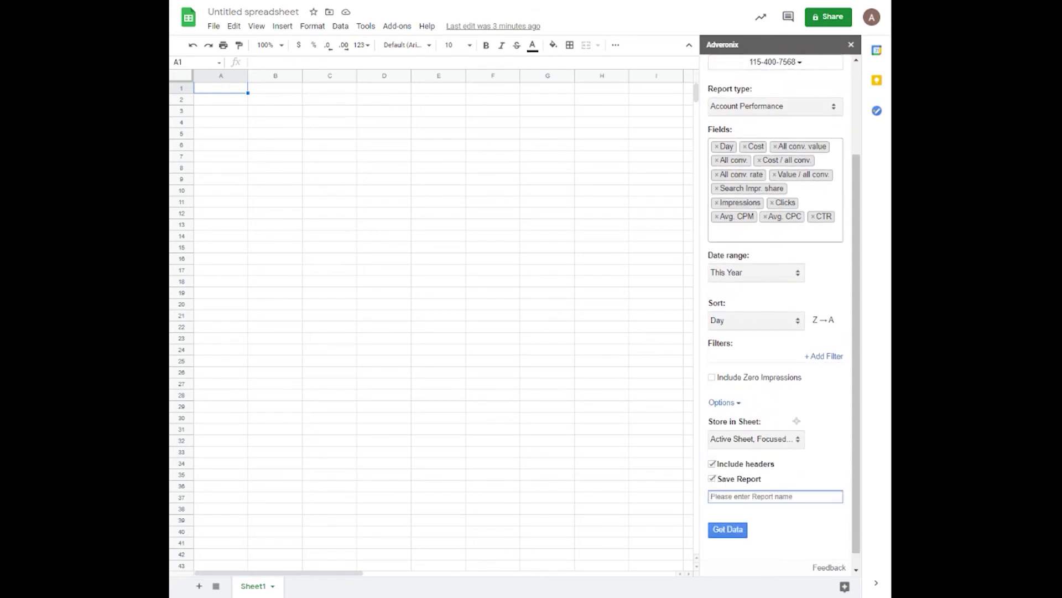
pyautogui.write('Hourly KPI Report')
pyautogui.click(208, 86)
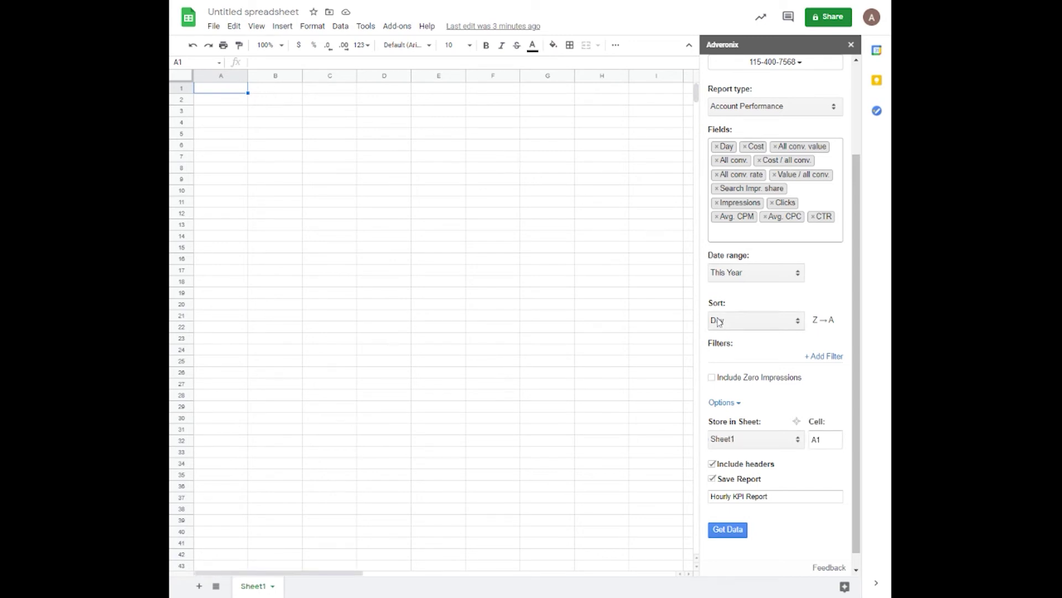
pyautogui.scroll(-5, 741, 517)
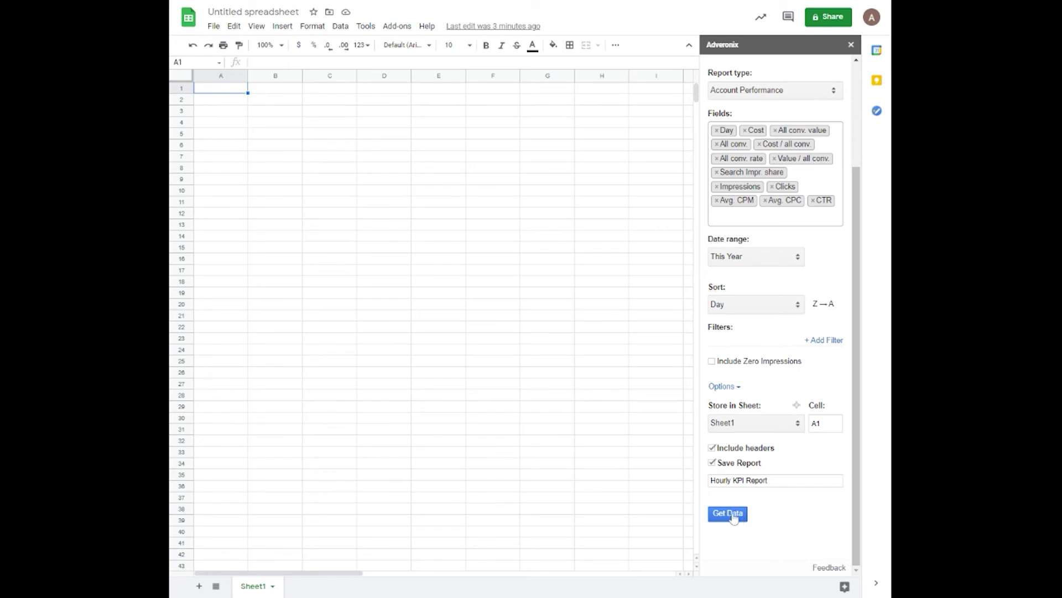
# Include zero-impression days and fetch the report into Sheet1, newest date 2021-05-18 first
pyautogui.click(738, 516)
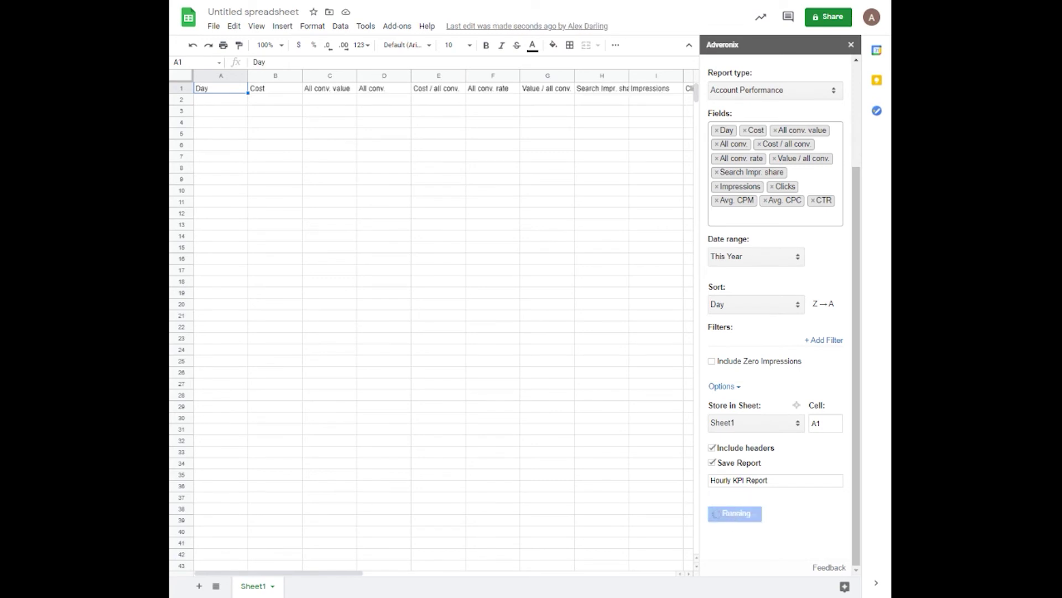
pyautogui.scroll(-1, 738, 349)
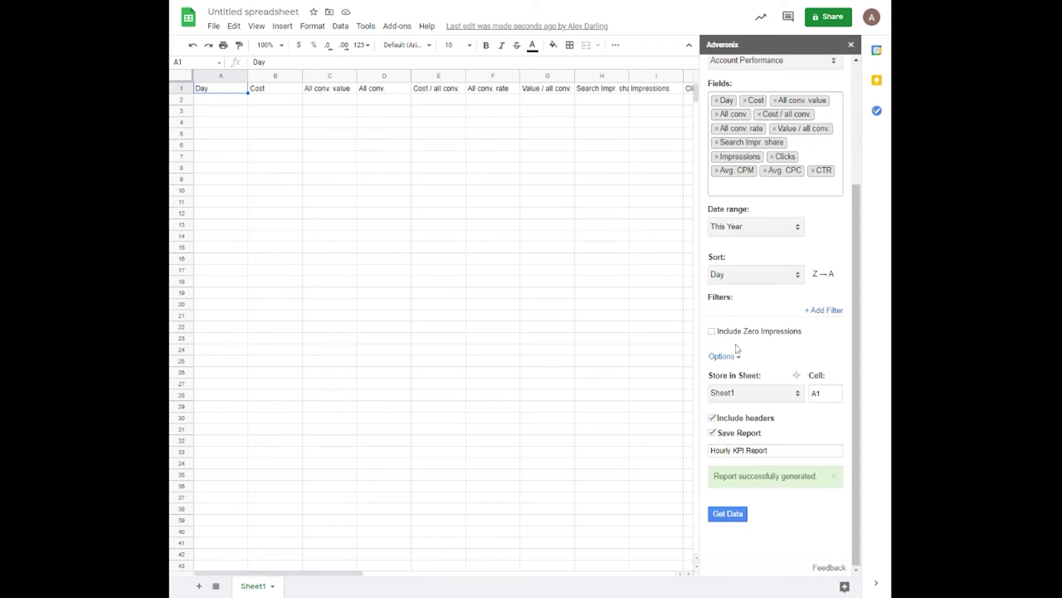
pyautogui.click(712, 330)
pyautogui.click(727, 514)
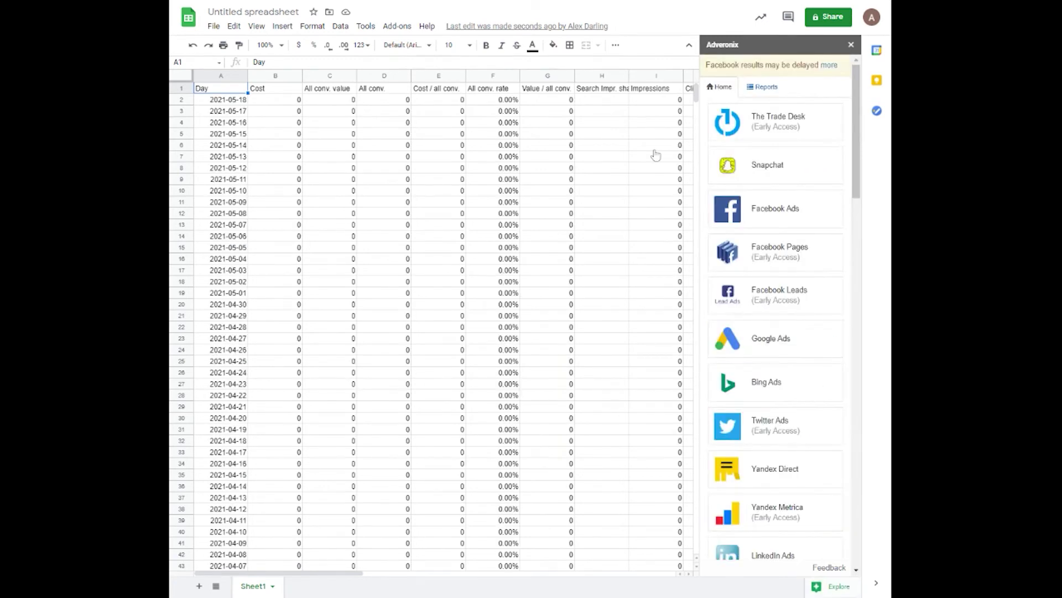
# Turn on scheduling for the saved reports with Run reports every set to Hour
pyautogui.click(766, 89)
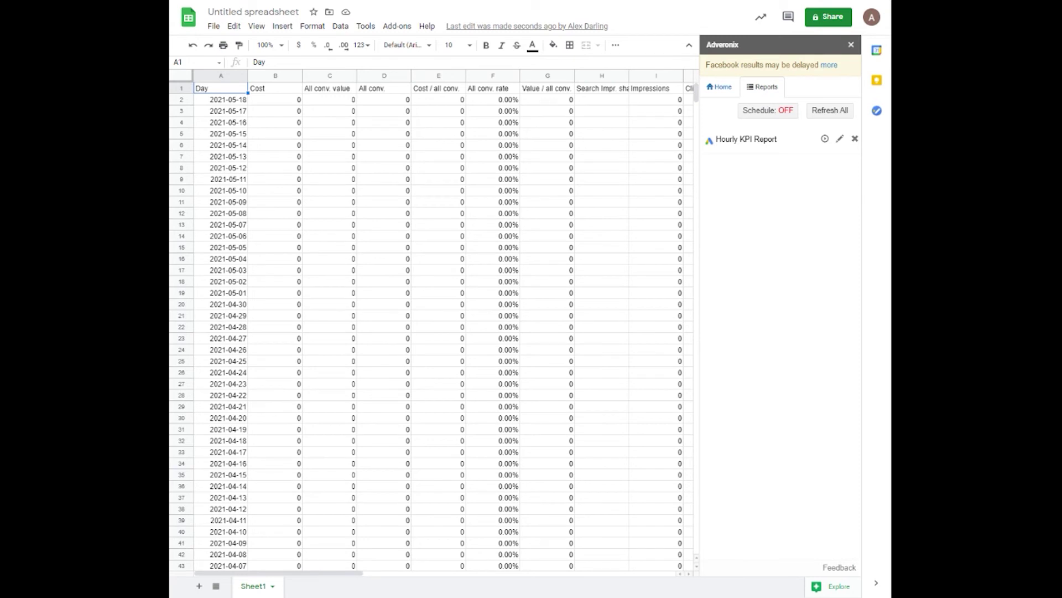
pyautogui.click(757, 113)
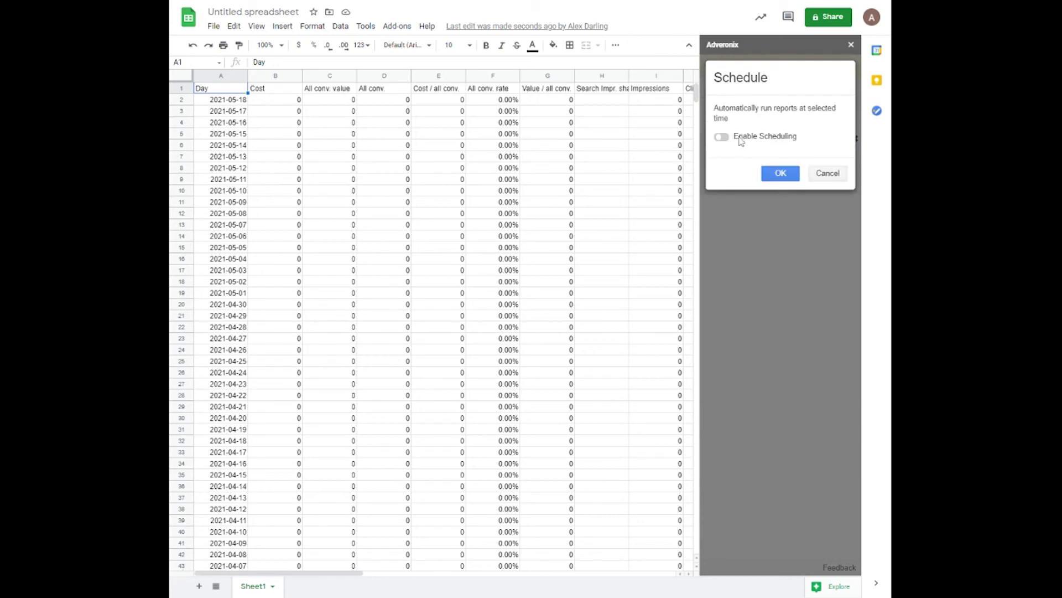
pyautogui.click(739, 137)
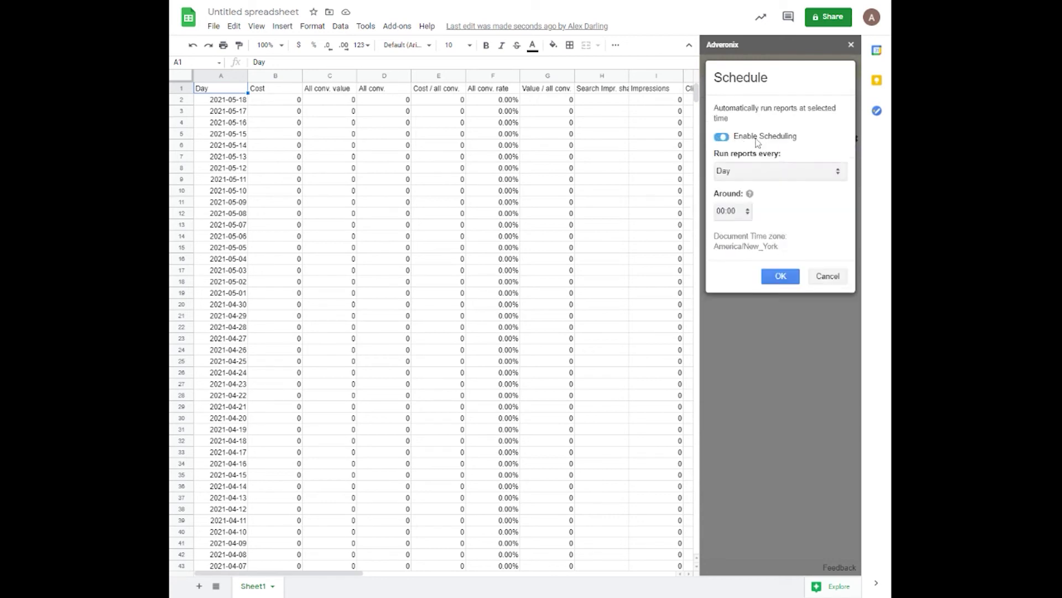
pyautogui.click(757, 172)
pyautogui.click(764, 188)
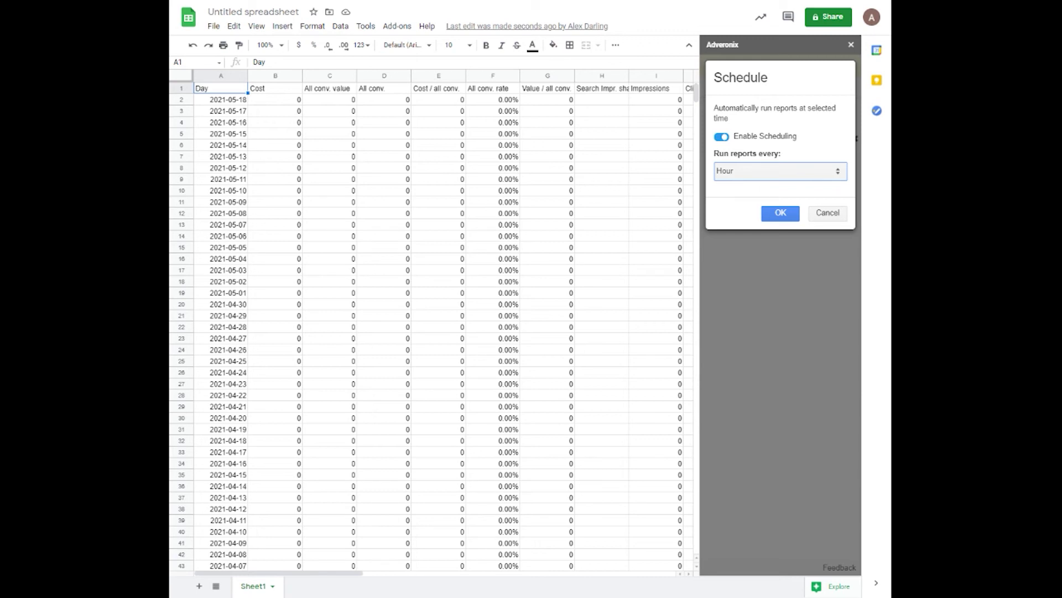
pyautogui.click(759, 199)
pyautogui.click(780, 213)
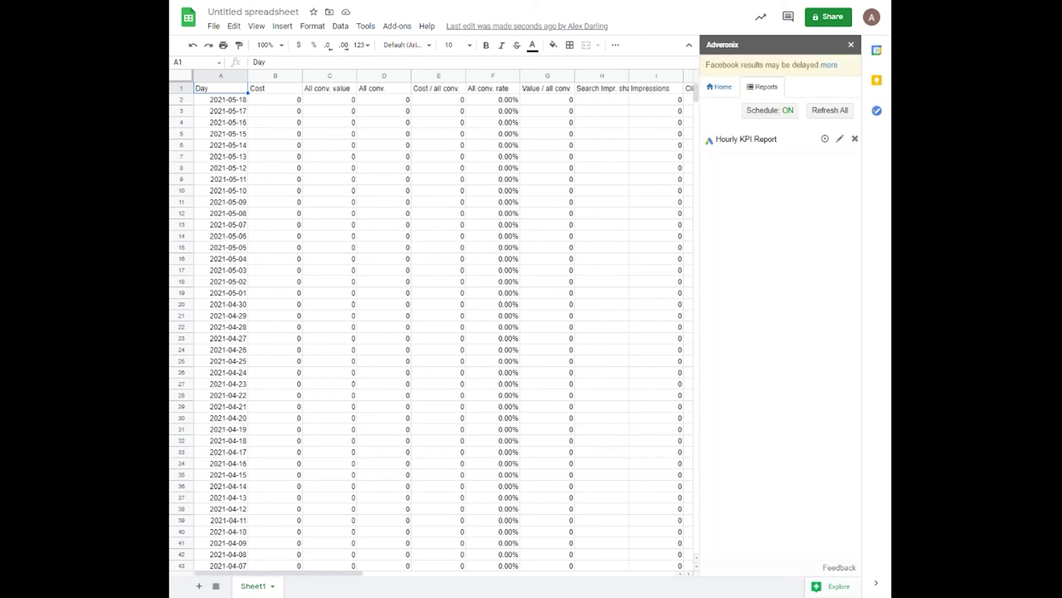
# Refresh All saved reports and check cell A2 shows the latest date, 2021-05-18
pyautogui.click(826, 114)
pyautogui.click(240, 103)
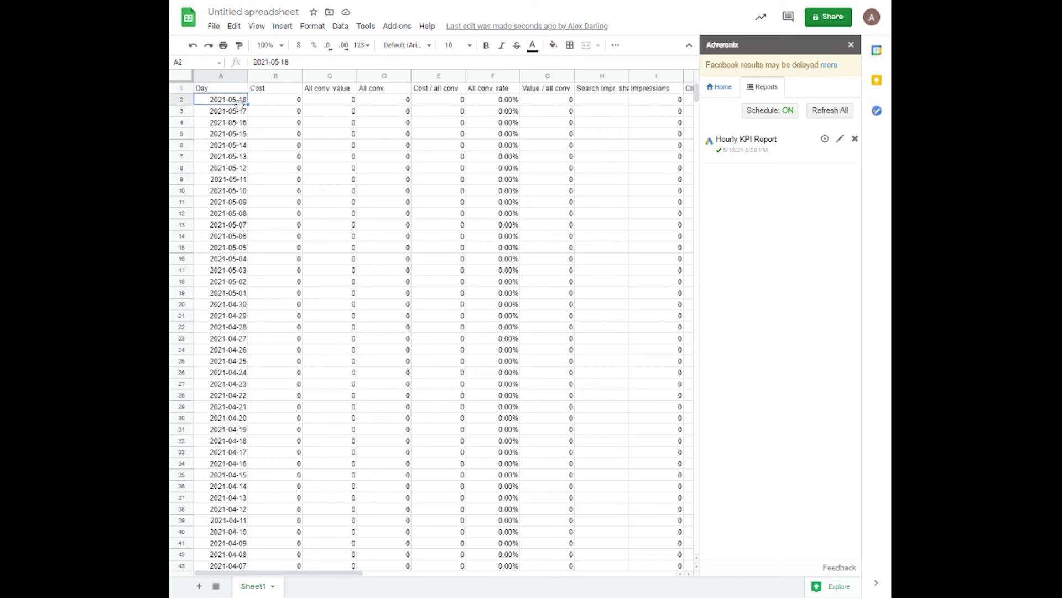